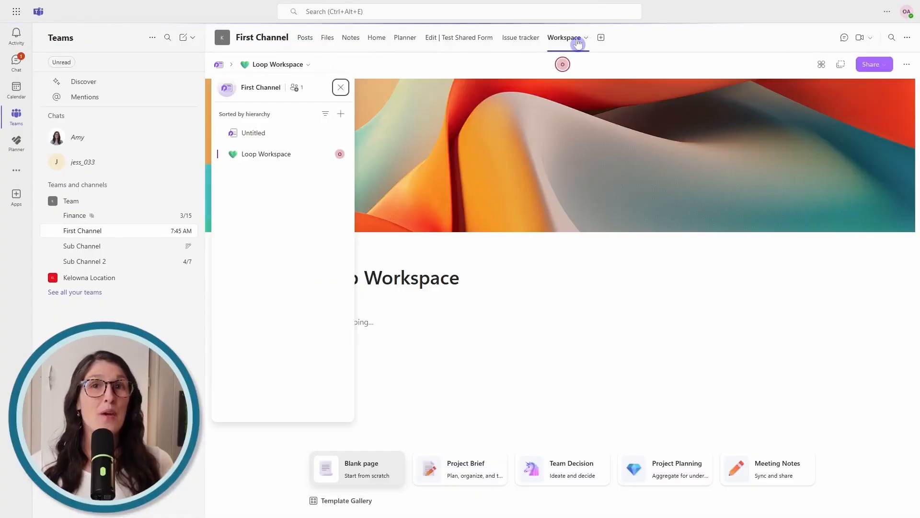
Close the workspace's page navigation panel so the Loop Workspace page fills the tab
left_click(409, 320)
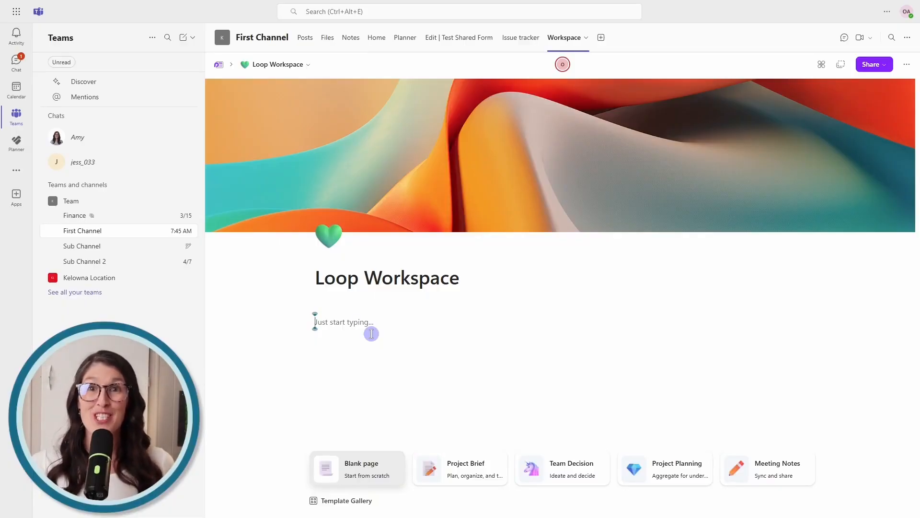
Open the Kelowna Location team's Event channel and start adding a Loop tab
left_click(42, 279)
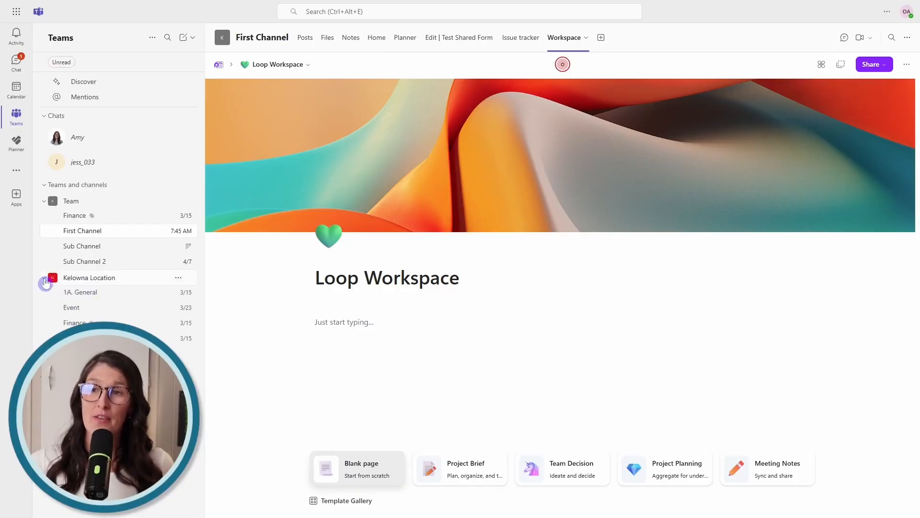
left_click(90, 308)
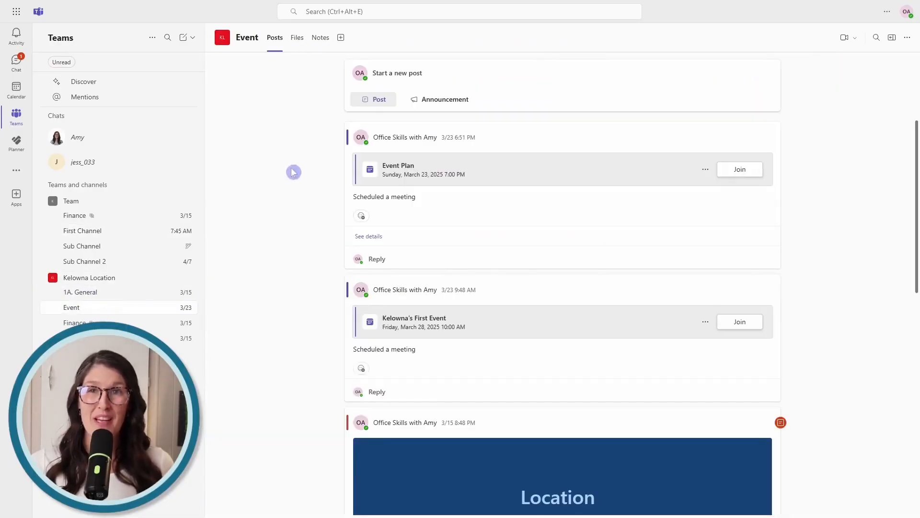
left_click(345, 42)
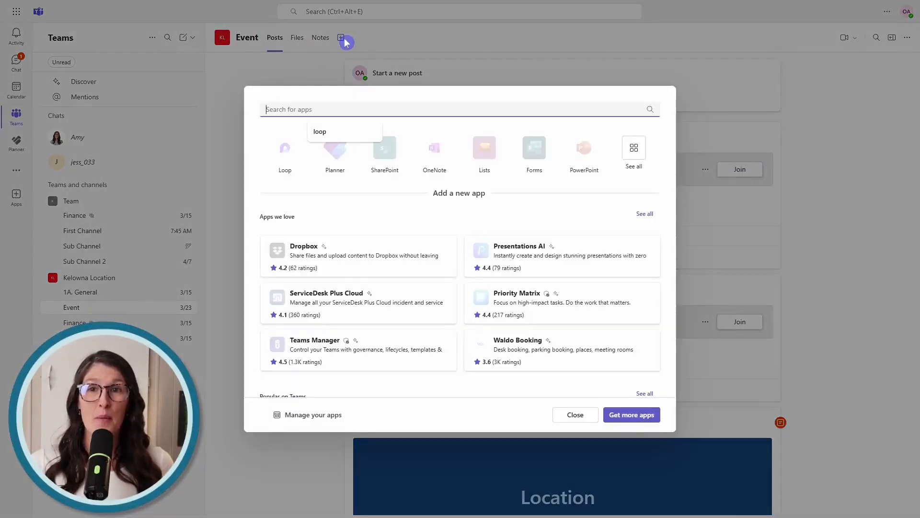
left_click(294, 156)
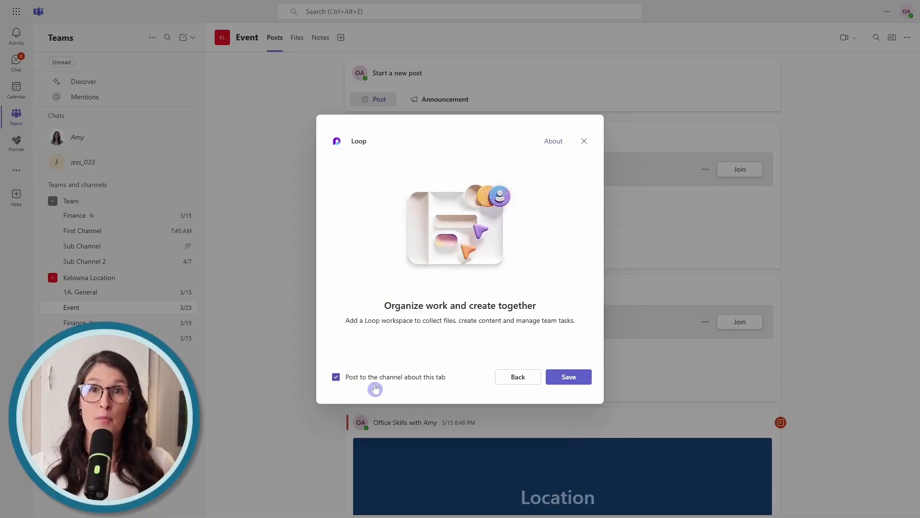
Save the Loop tab and give the new workspace the purple abstract cover image
left_click(573, 376)
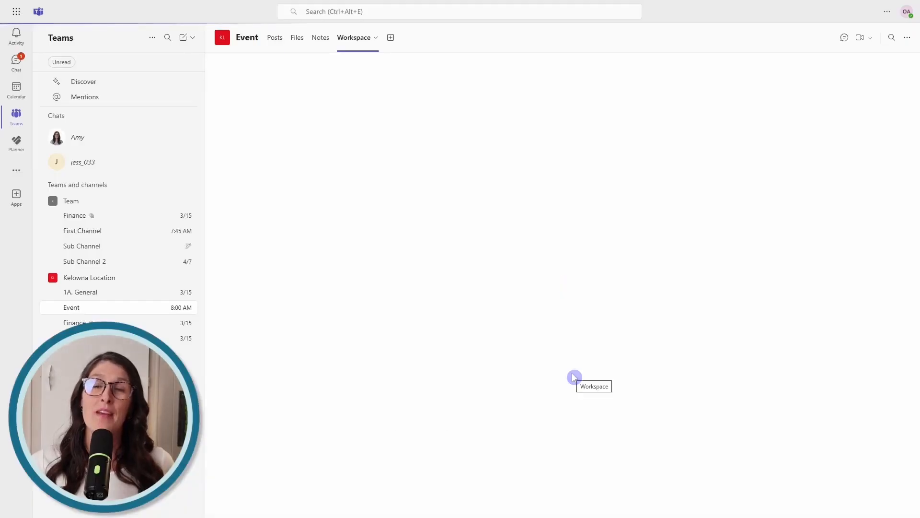
left_click(571, 169)
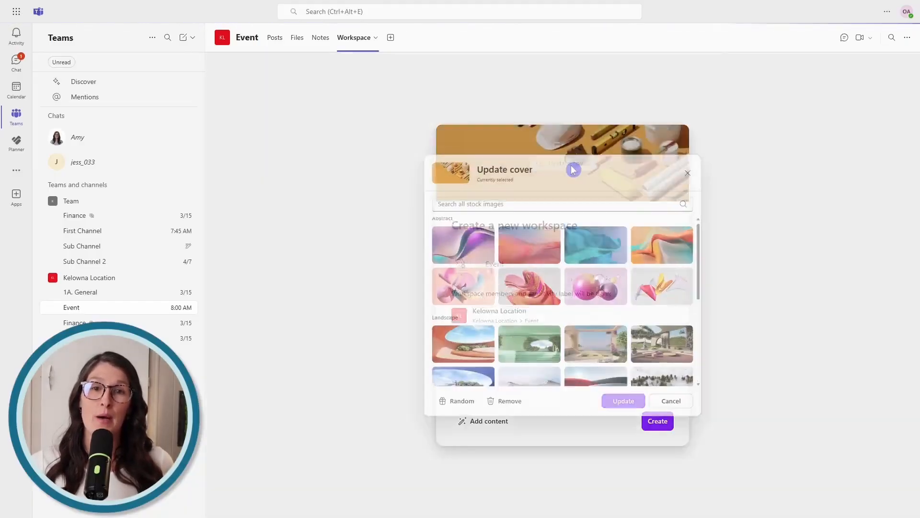
scroll(549, 288, "up", 6)
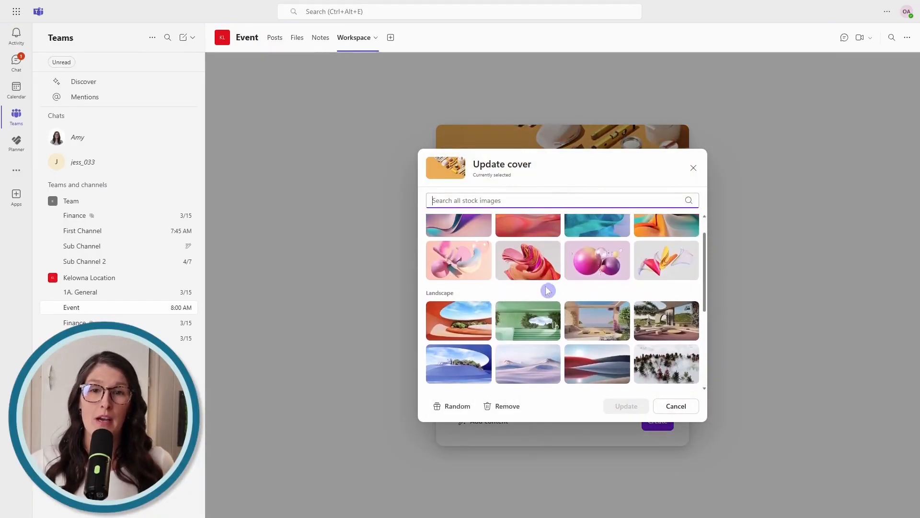
left_click(479, 254)
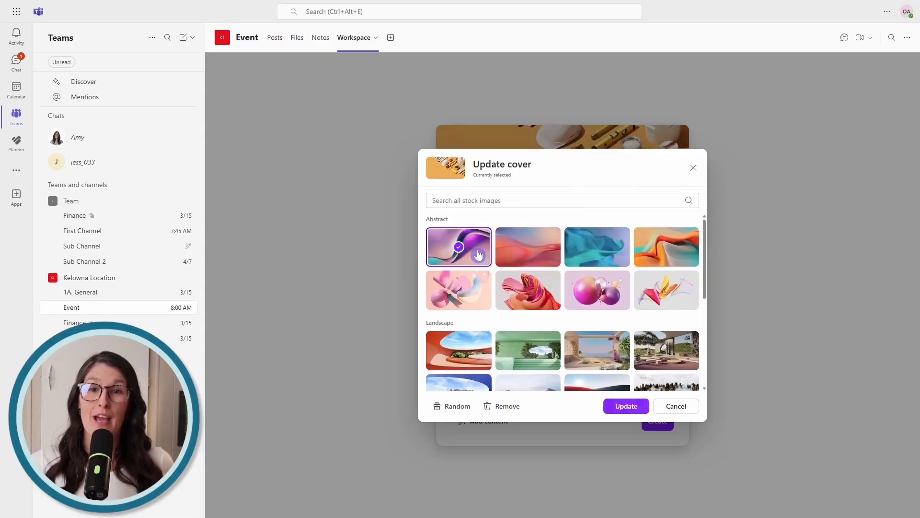
left_click(626, 406)
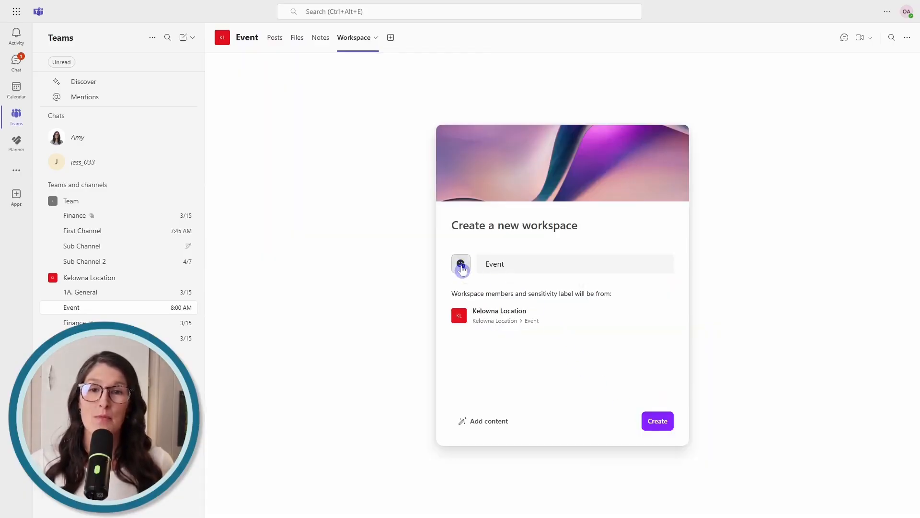
left_click(460, 264)
Give the workspace a green heart icon and rename it 'Kelowna Location - Event'
left_click(470, 348)
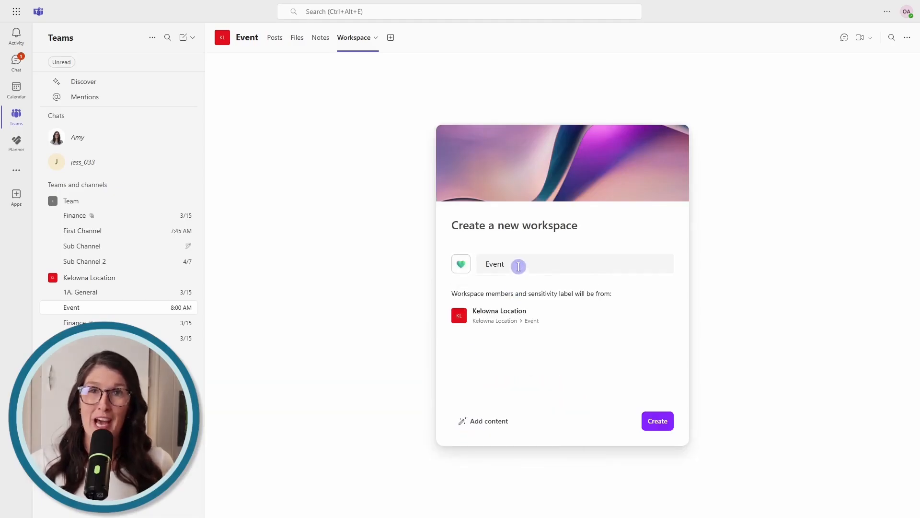
double_click(525, 266)
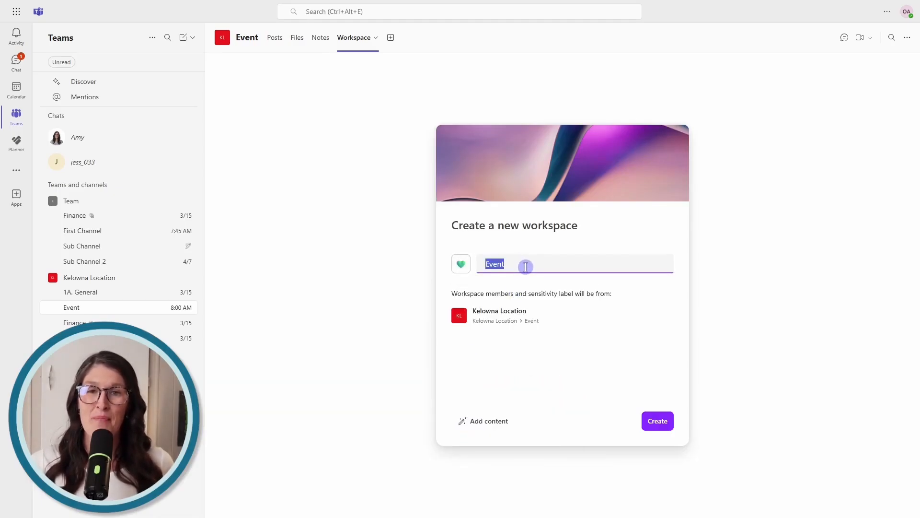
key("Left")
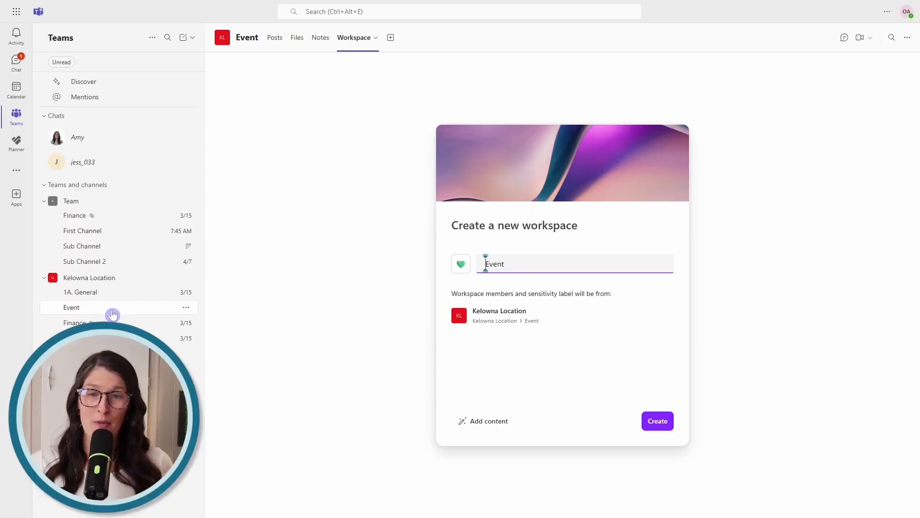
type("Kelowna ")
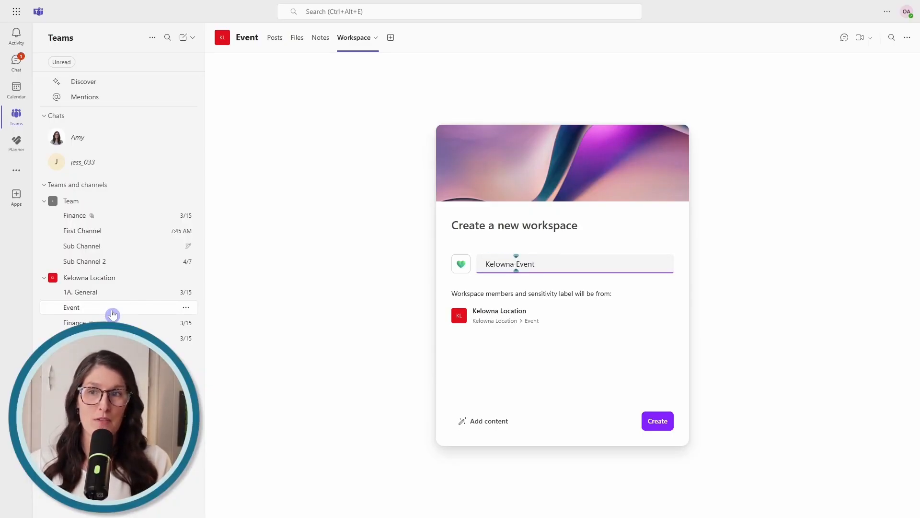
type("Location ")
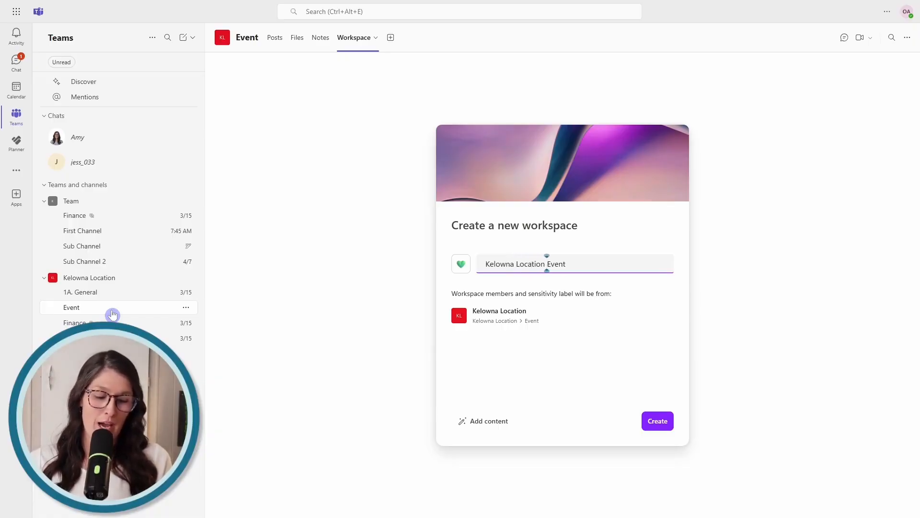
type("-")
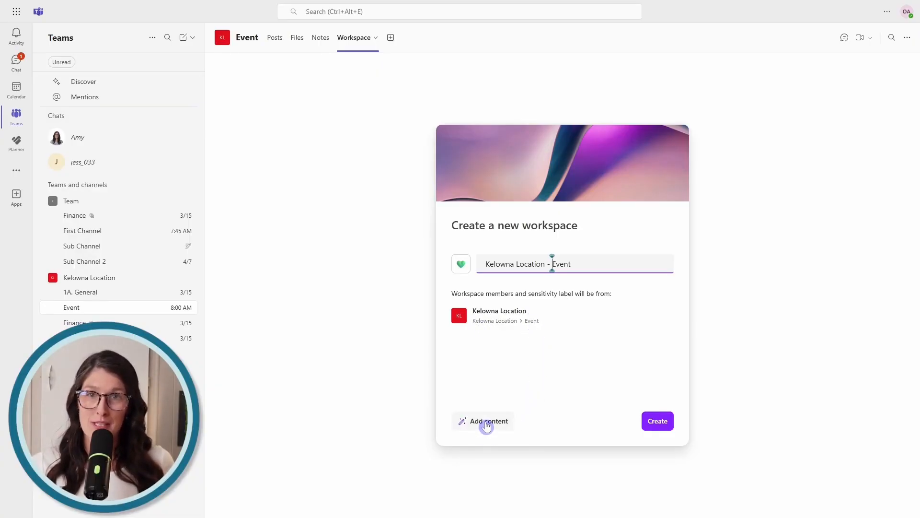
Create the Kelowna Location - Event workspace without including any suggested files
left_click(487, 424)
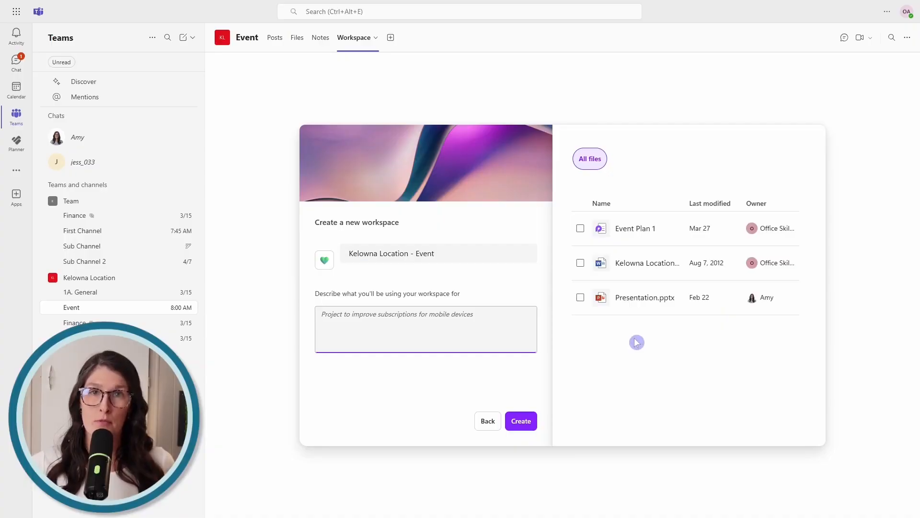
left_click(580, 228)
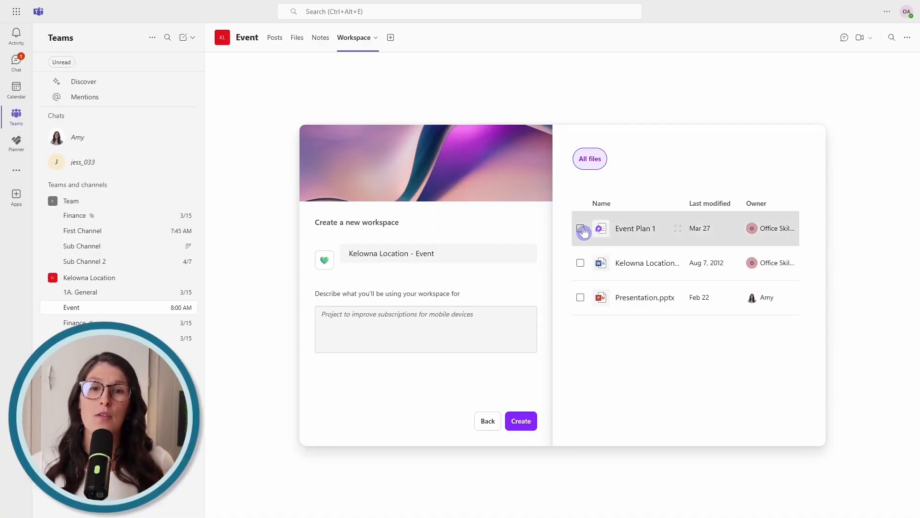
left_click(580, 264)
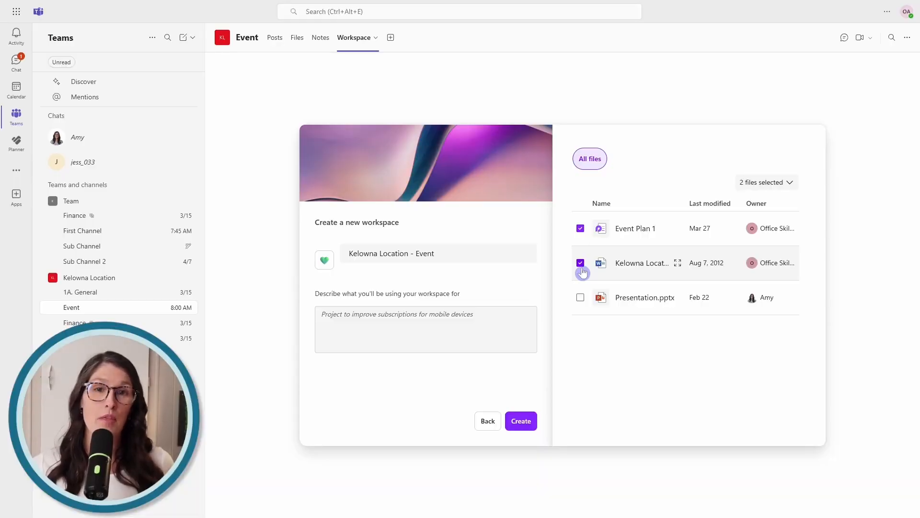
left_click(580, 264)
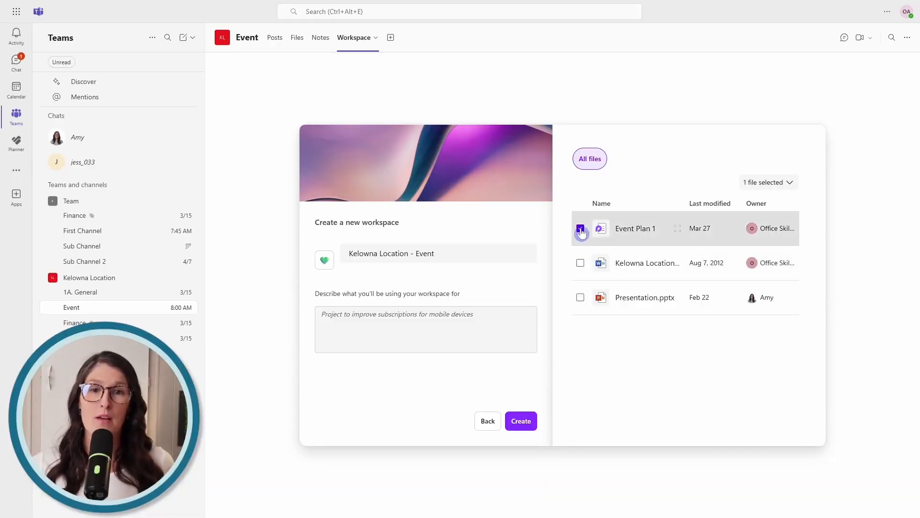
left_click(580, 229)
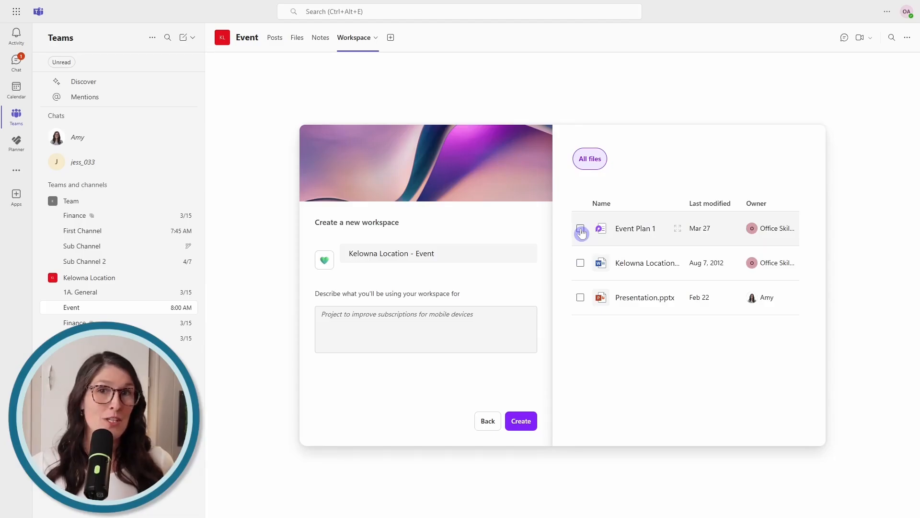
left_click(429, 326)
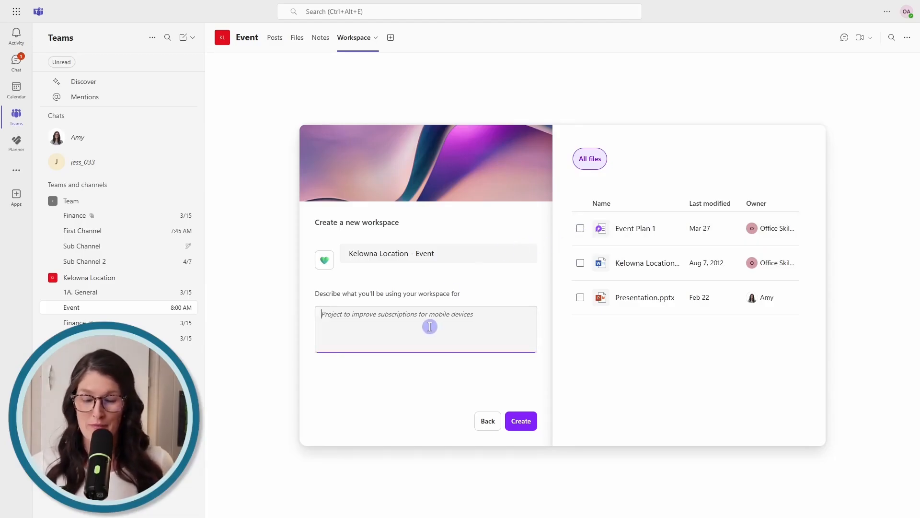
left_click(520, 424)
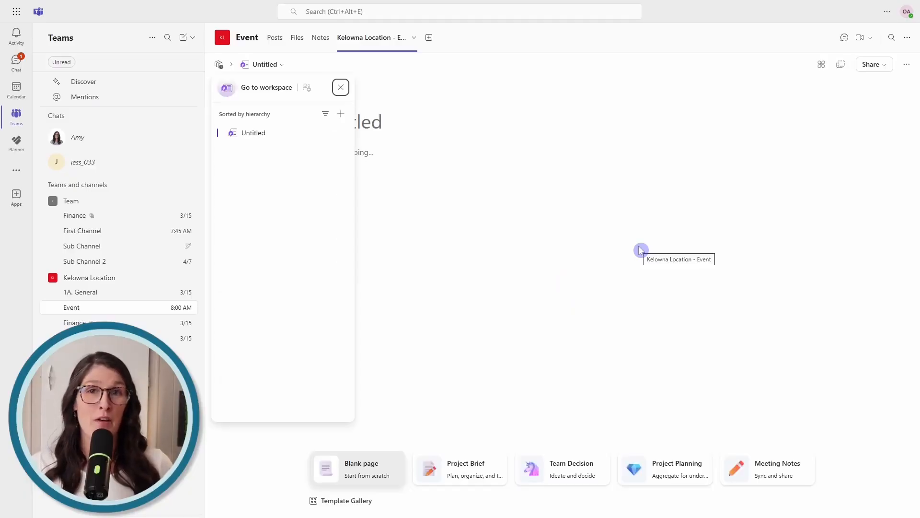
Dismiss the page list and title the first page 'New Loop'
left_click(468, 196)
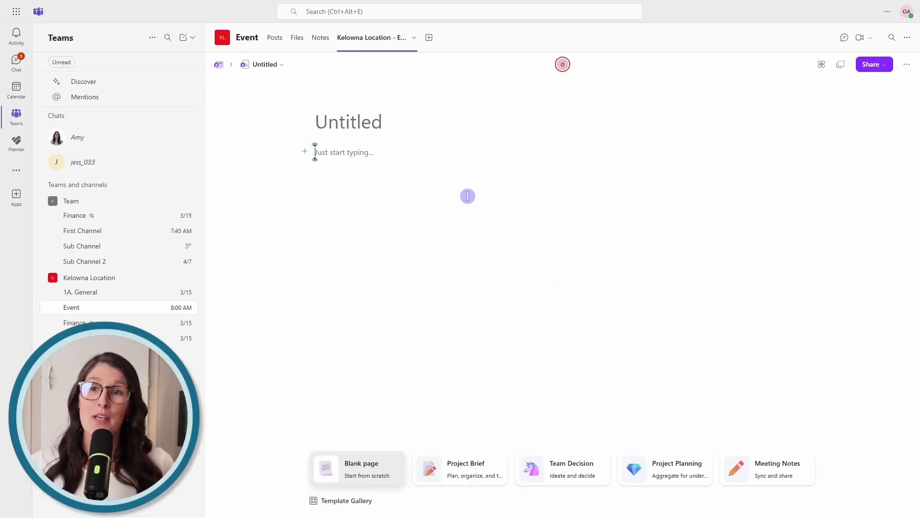
left_click(382, 124)
type("New ")
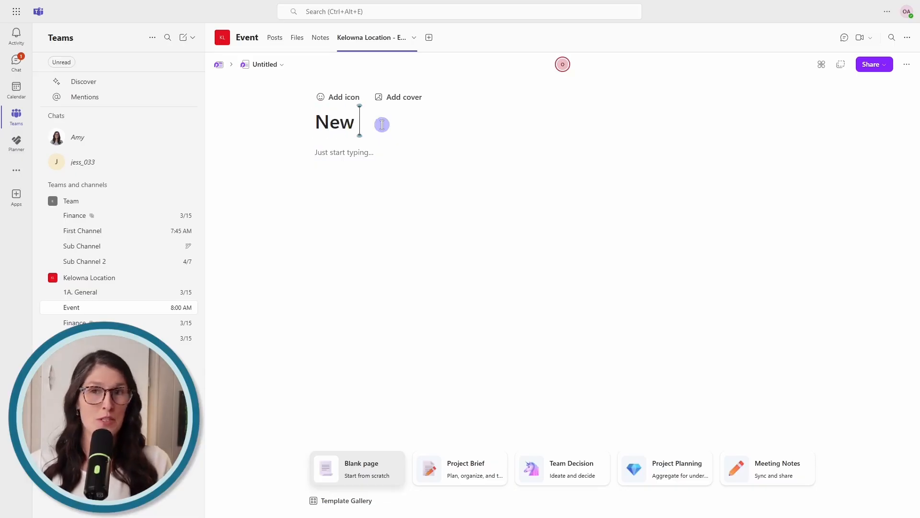
type("Loop")
key("Return")
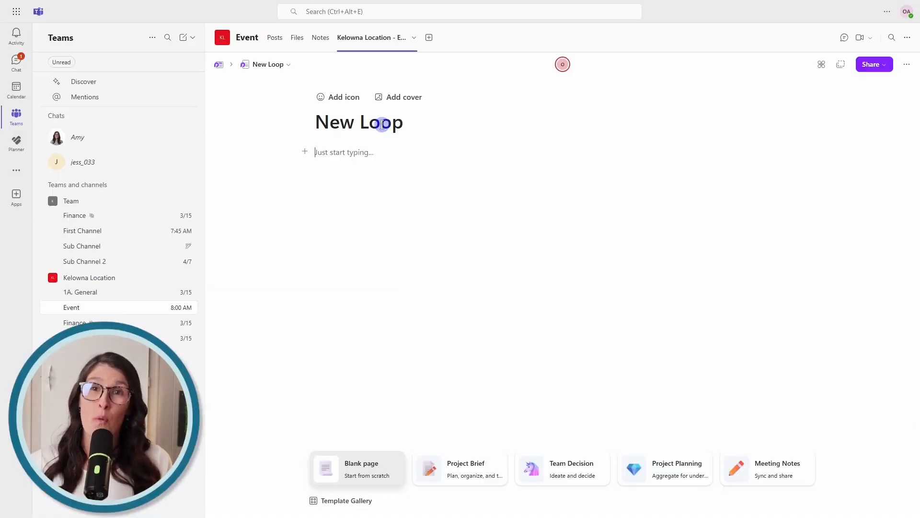
Insert a table on the New Loop page via /table and bring the Kelowna Location Notebook window into view
type("/table")
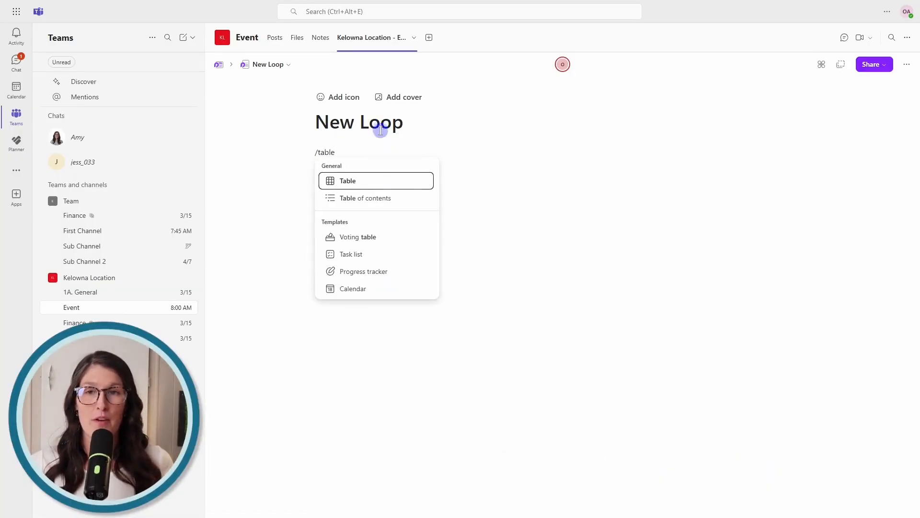
left_click(349, 181)
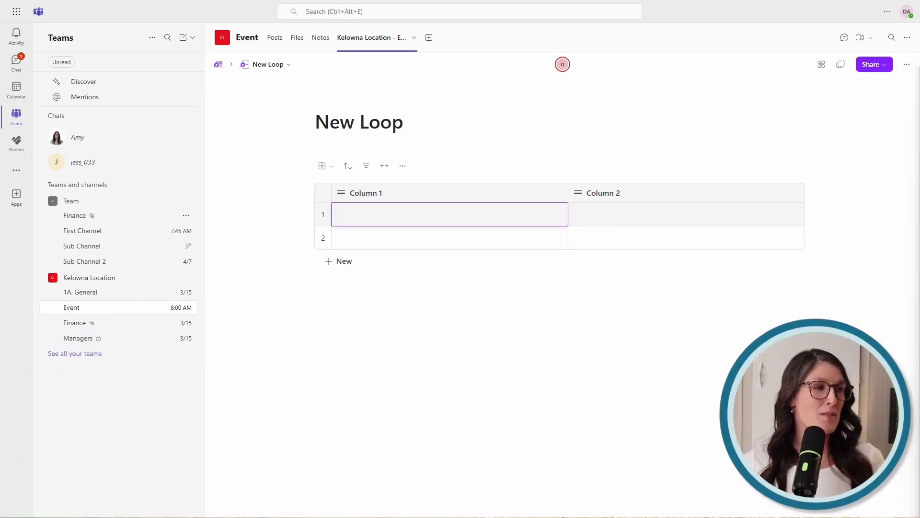
left_click_drag(919, 264, 721, 29)
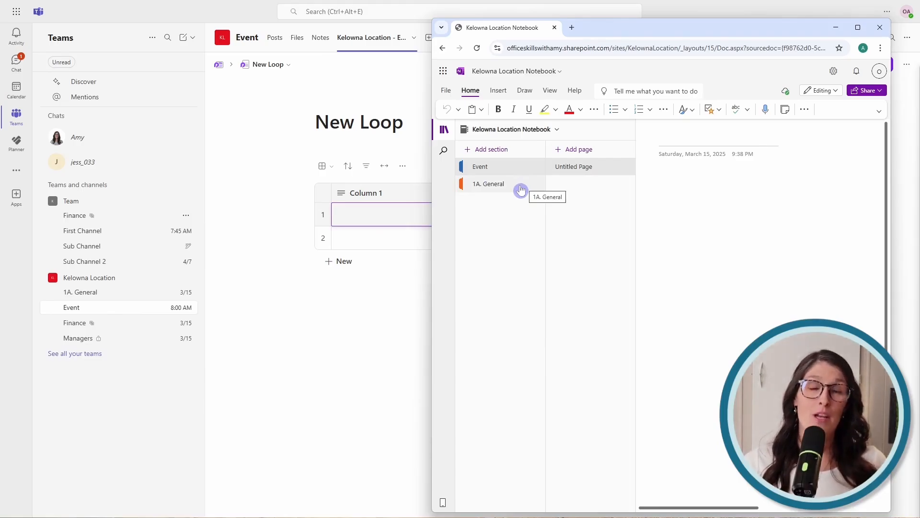
Send the OneNote notebook window behind Teams to reveal the New Loop table
left_click(400, 212)
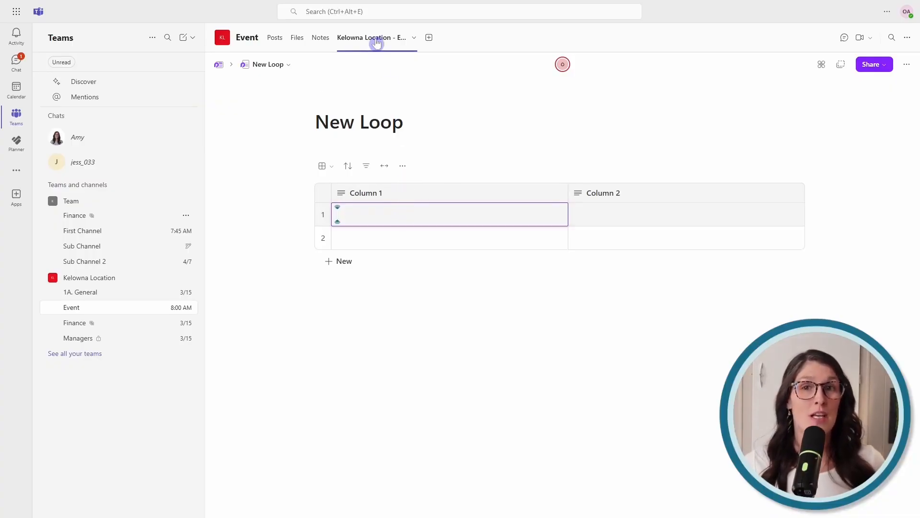
Switch to the Event channel's Notes tab showing the Kelowna Location Notebook
left_click(320, 38)
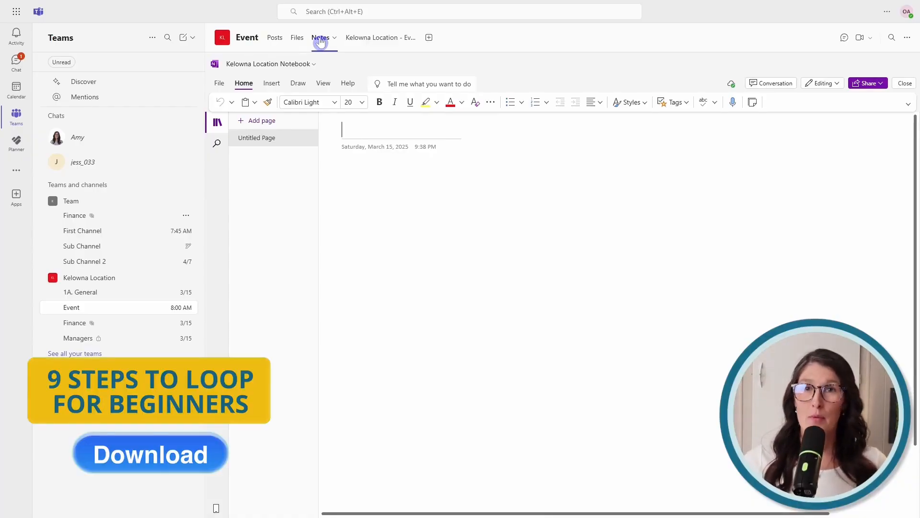
Return to the Kelowna Location - Event workspace tab showing the New Loop table
left_click(386, 38)
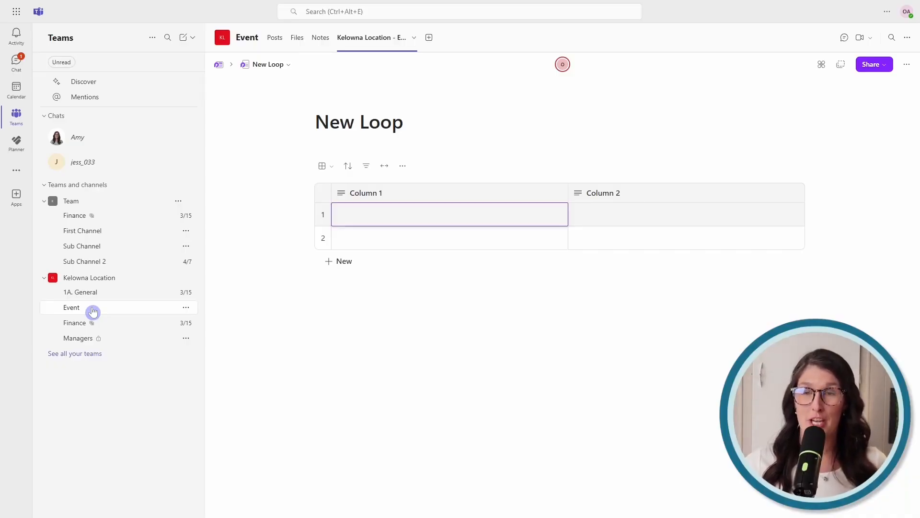
Open the Untitled workspace page from the page list and title it 'Projects'
left_click(271, 69)
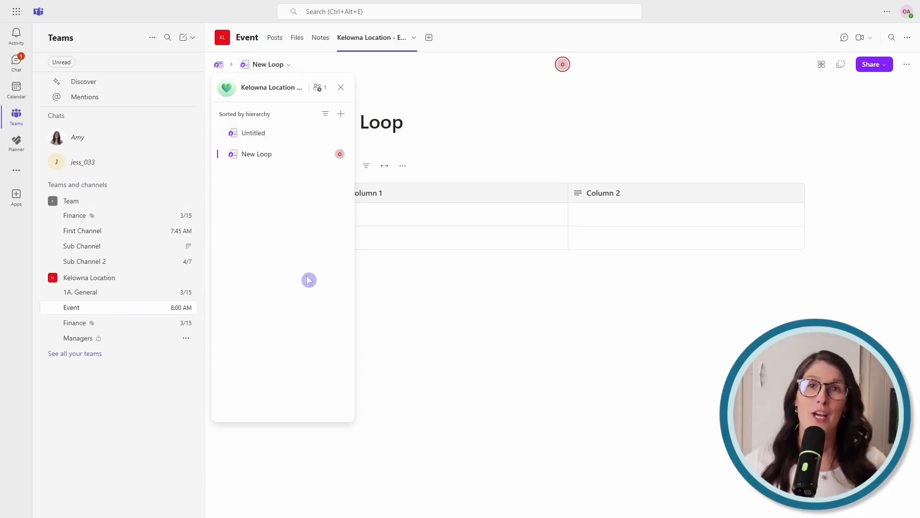
mouse_move(336, 184)
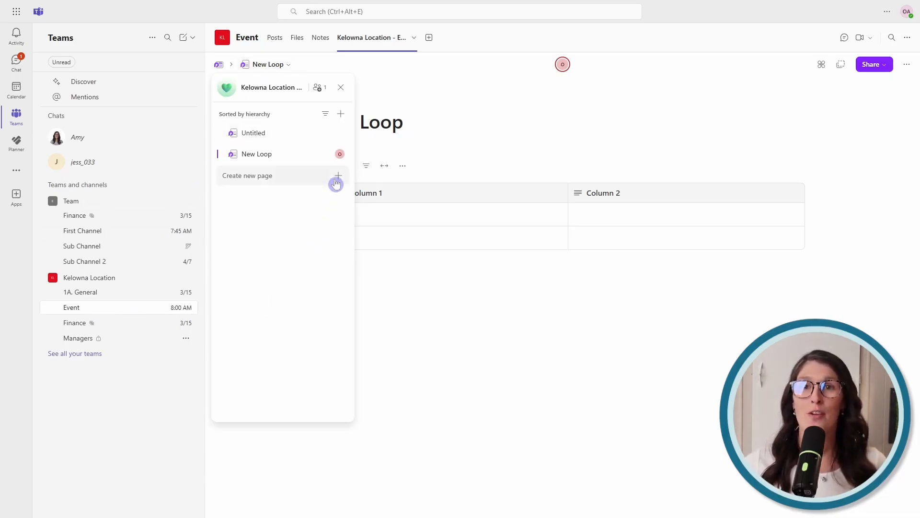
left_click(304, 136)
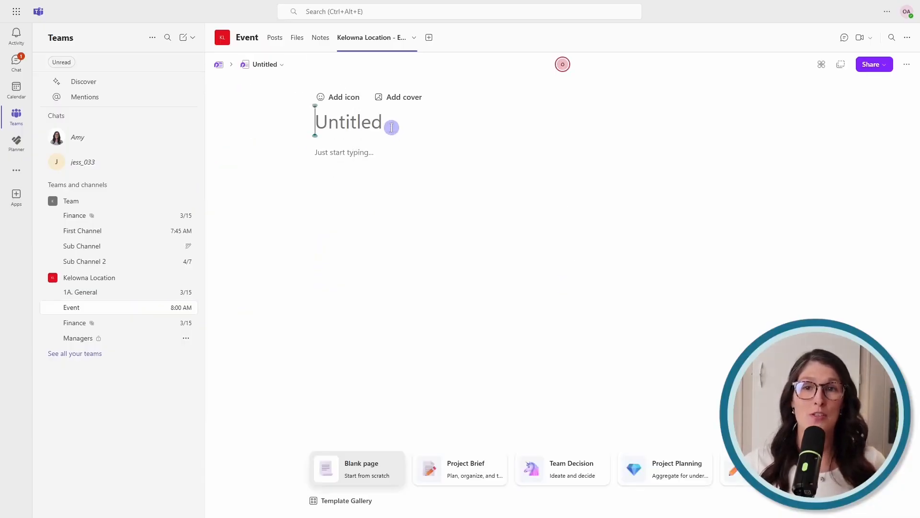
type("Projects")
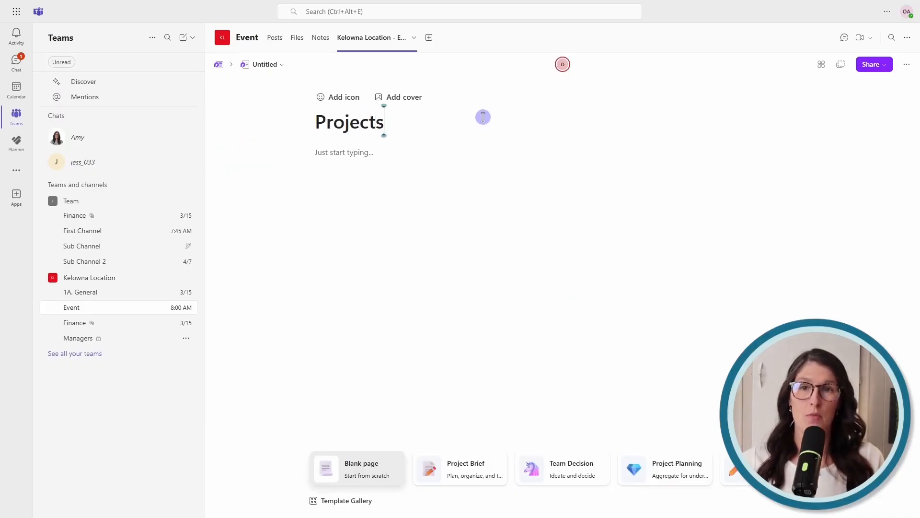
key("Return")
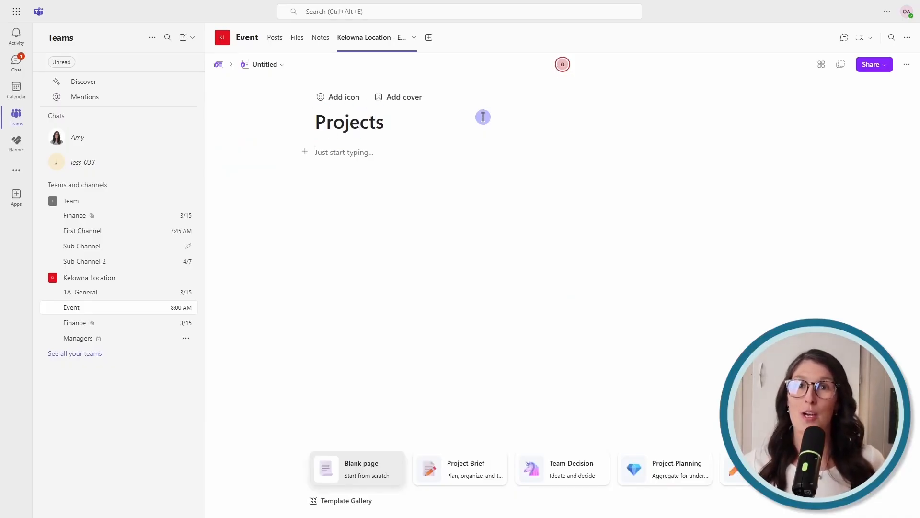
Drag the New Loop page under Projects in the page panel, then collapse Projects
left_click(255, 66)
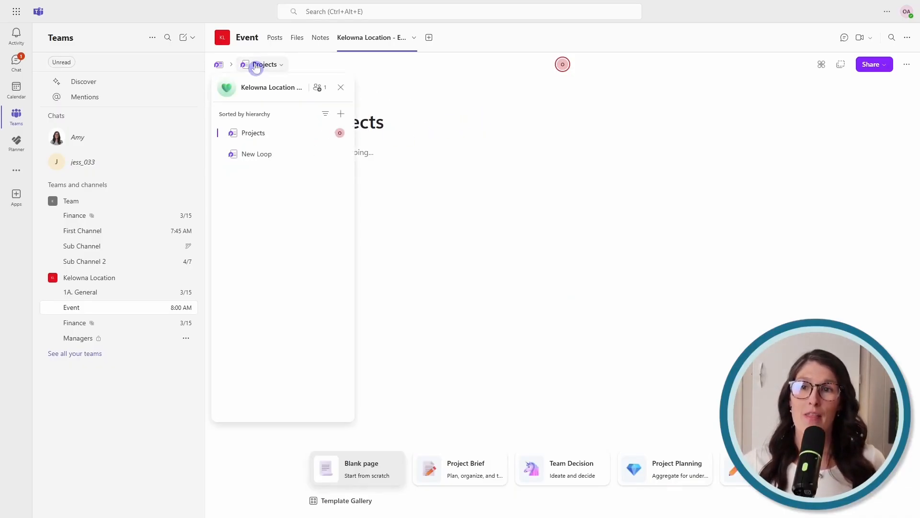
left_click_drag(246, 159, 277, 137)
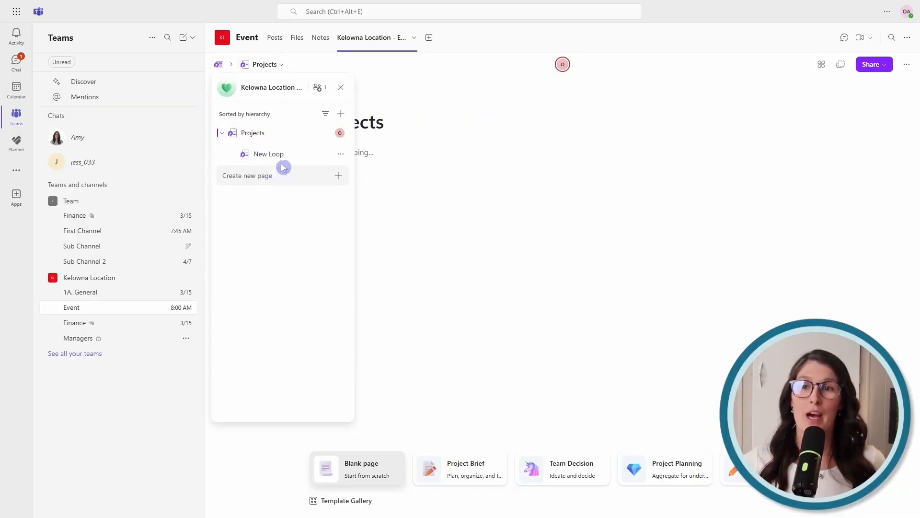
left_click(222, 134)
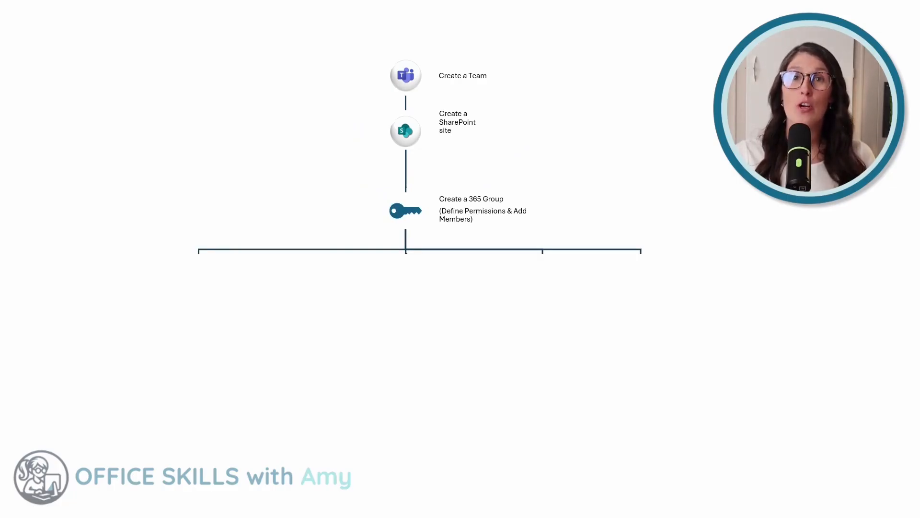
Advance the slide show past the Create a 365 Group diagram to a blank slide
key("Right")
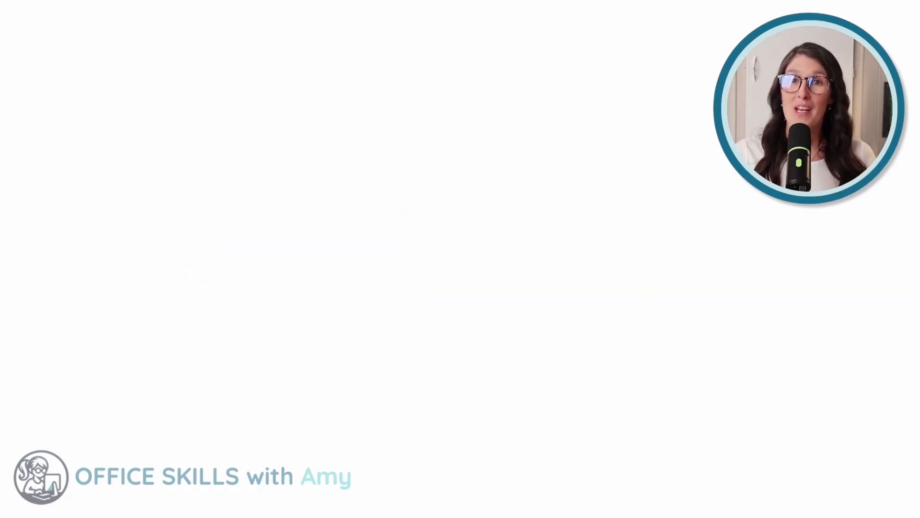